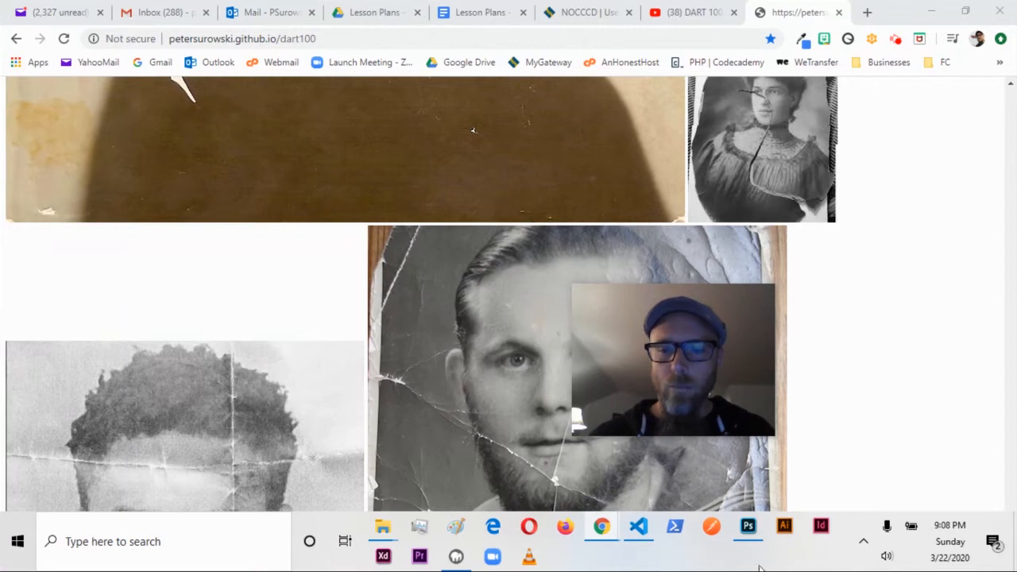
- Switch to Photoshop and activate the Rectangular Marquee tool
left_click(748, 526)
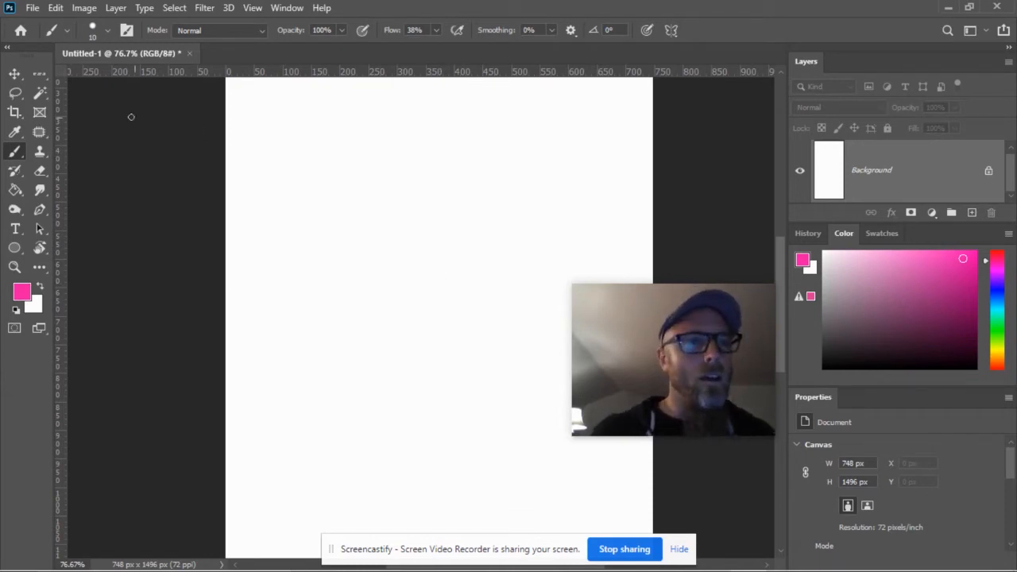
left_click(16, 94)
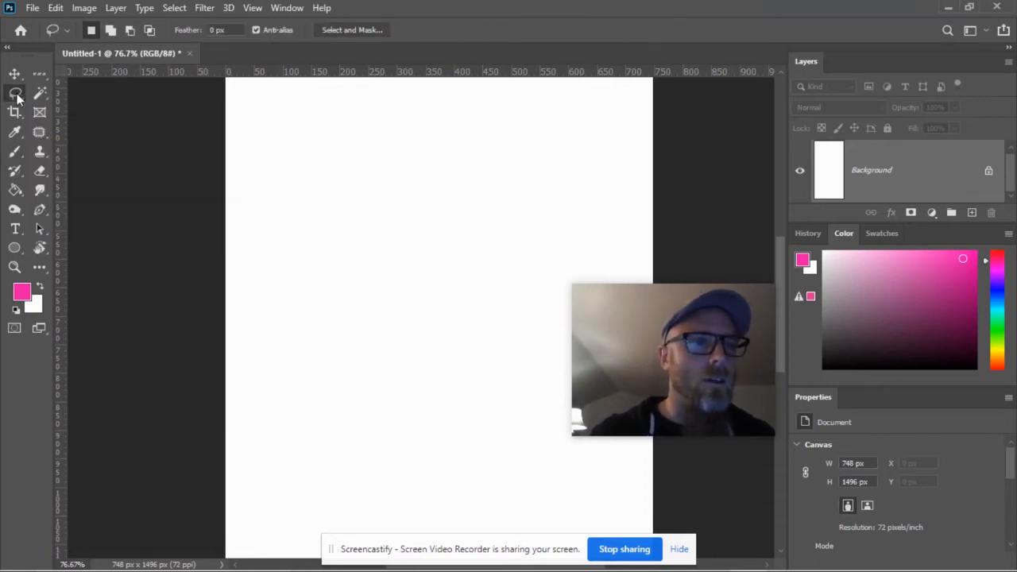
left_click(41, 77)
left_click(74, 74)
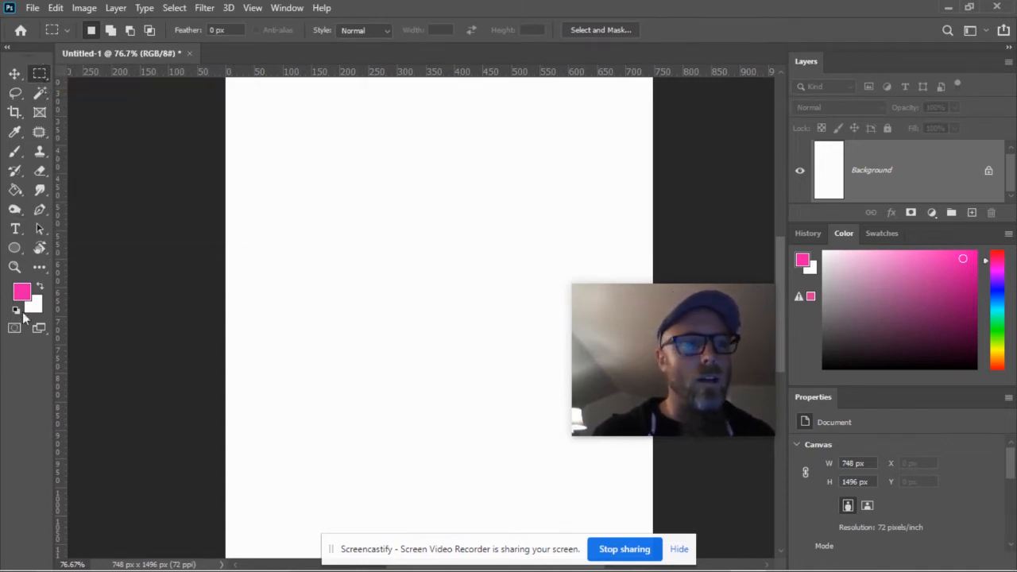
- Make a rectangular selection about 360 px wide and 250 px high on the blank canvas
left_click(287, 7)
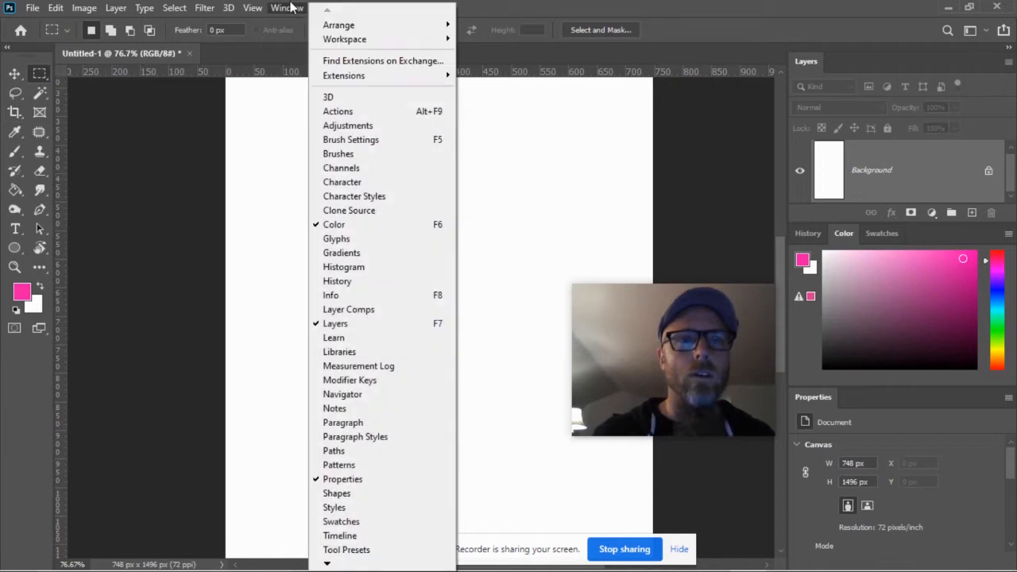
mouse_move(363, 39)
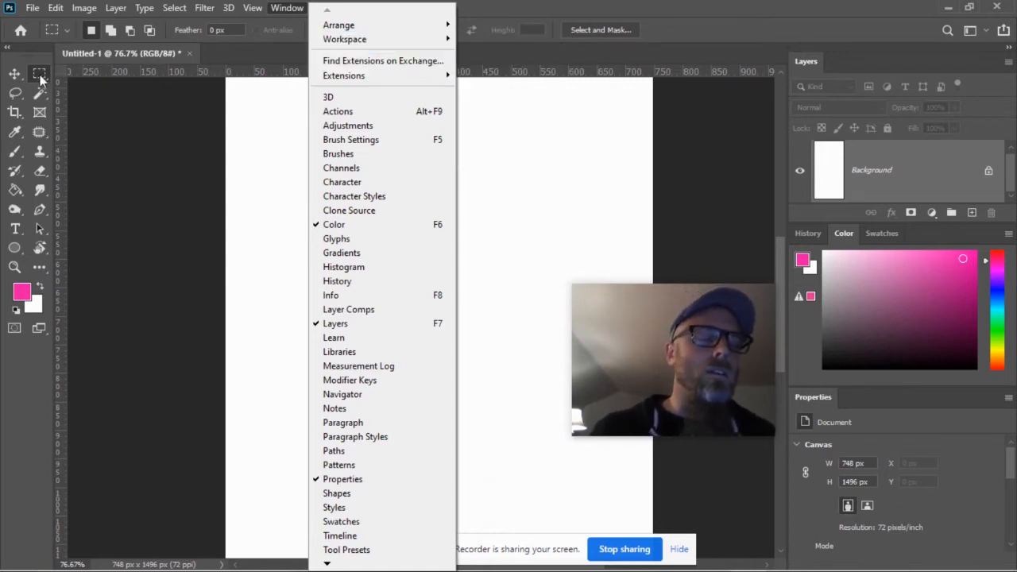
left_click(41, 74)
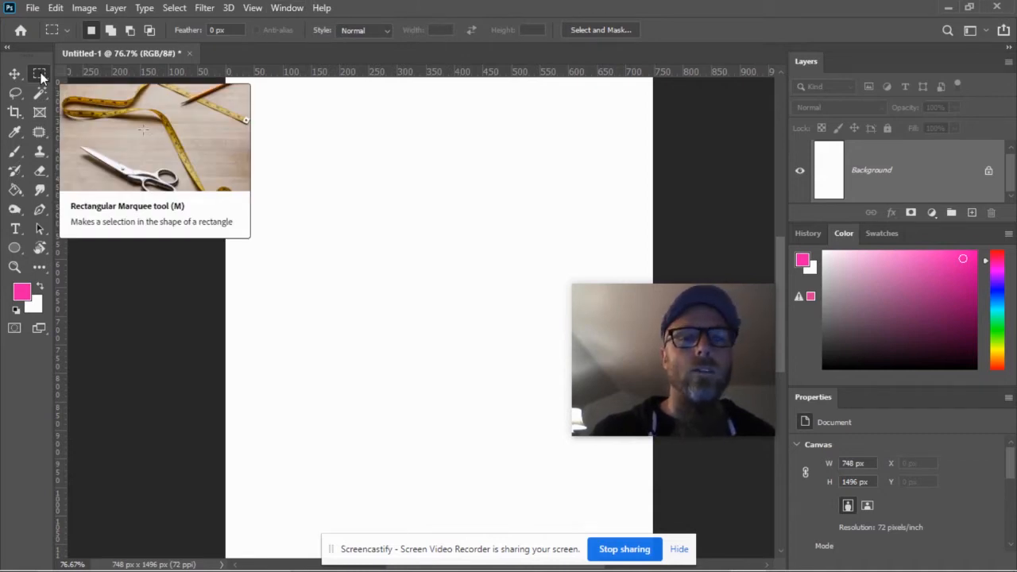
left_click_drag(317, 170, 521, 317)
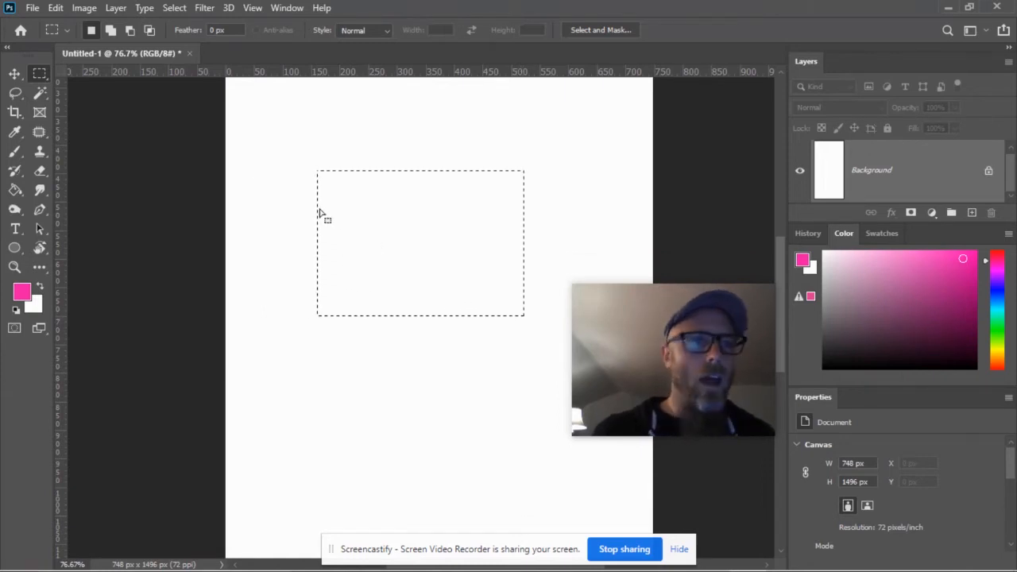
- Scribble pink Brush strokes across the rectangular selection and clear the painted area
left_click(15, 153)
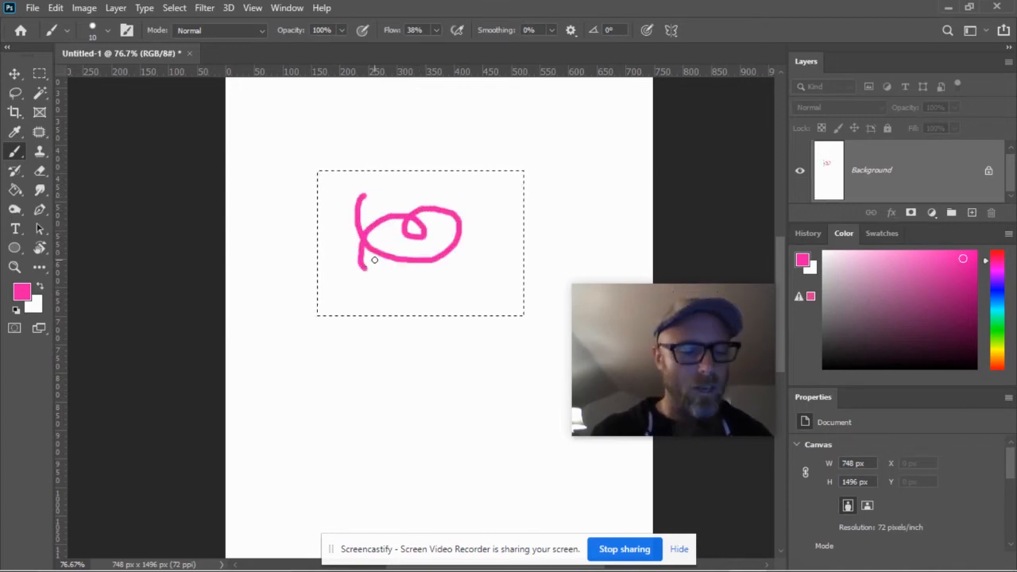
key("ctrl+x")
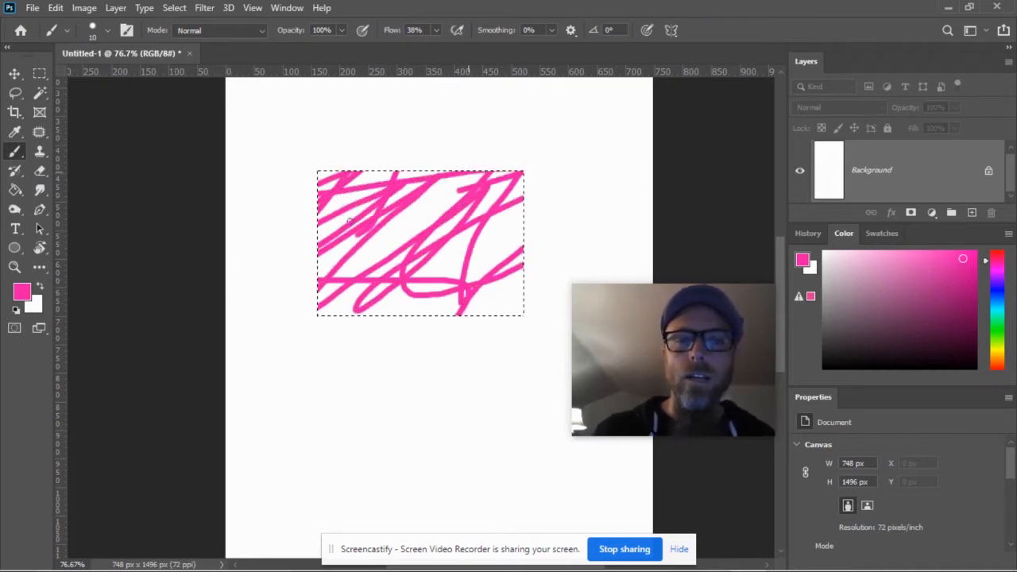
mouse_move(397, 279)
left_mouse_down()
mouse_move(357, 326)
mouse_move(379, 345)
left_mouse_up()
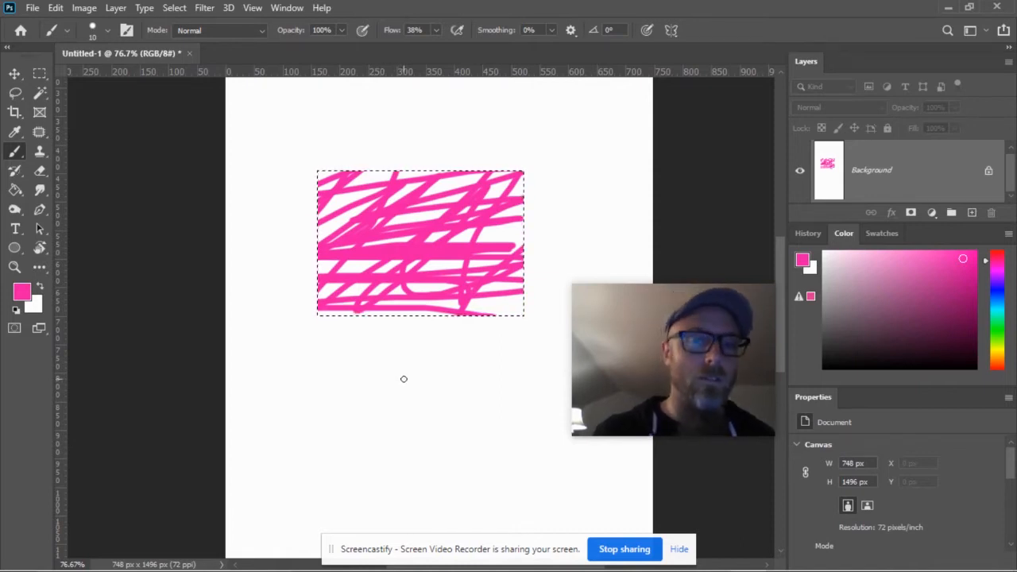
key("BackSpace")
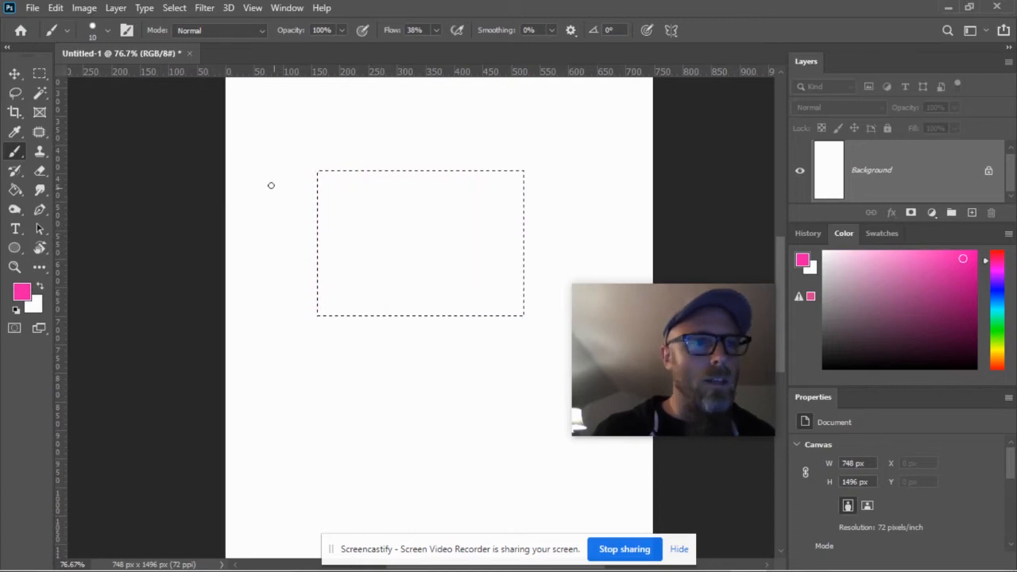
- Make an elliptical selection about 470 px wide and 415 px high with the Elliptical Marquee tool
left_click(40, 74)
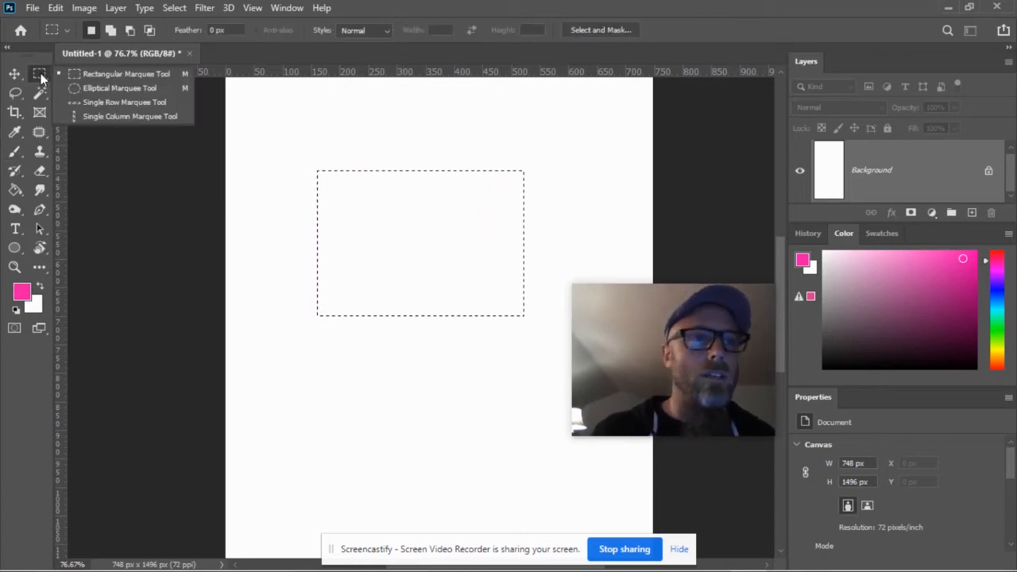
left_click(41, 76)
left_click(41, 76)
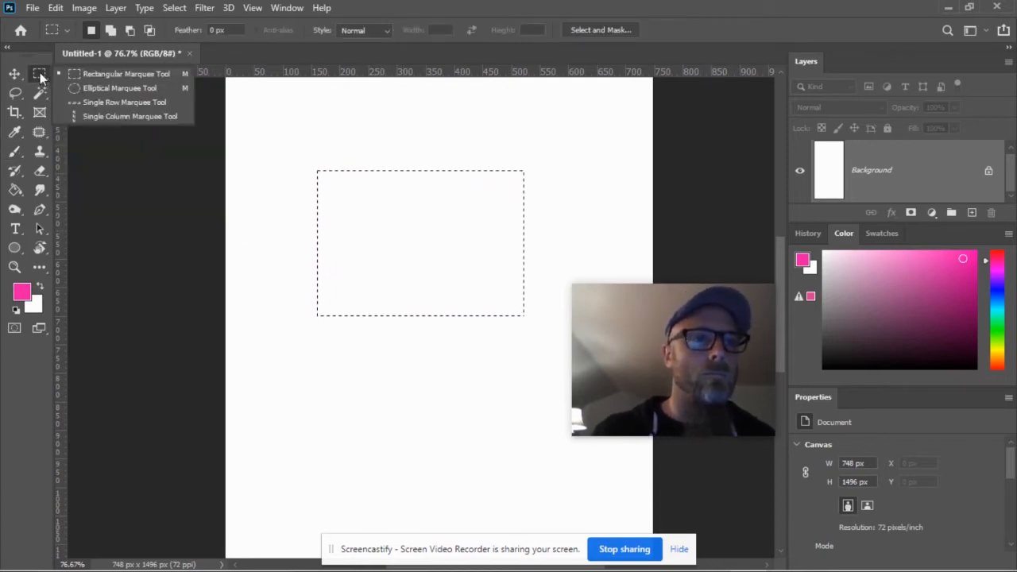
left_click(100, 87)
left_click_drag(272, 136, 538, 372)
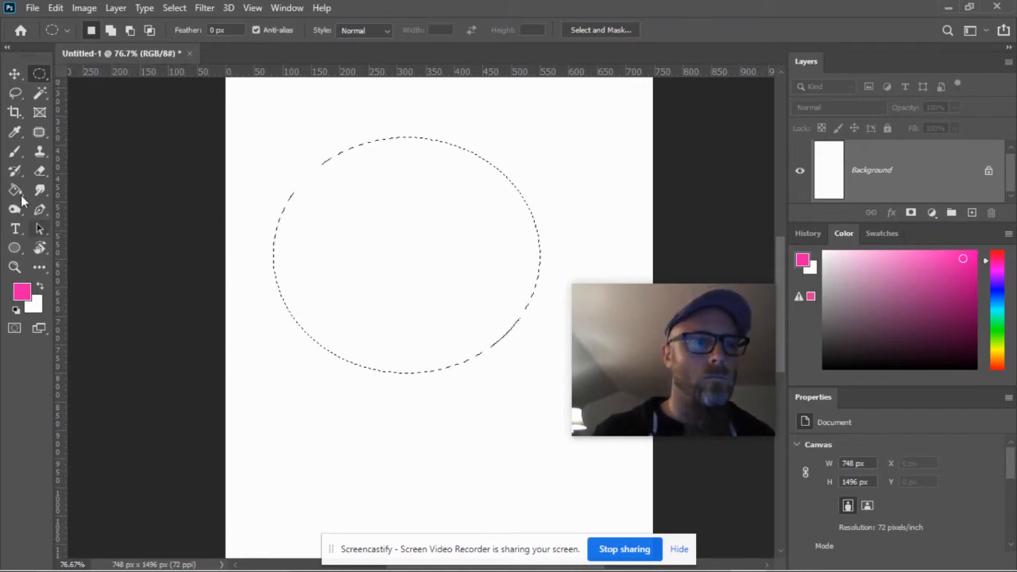
- Paint pink Brush strokes across the elliptical selection and undo them
key("b")
mouse_move(356, 124)
left_mouse_down()
mouse_move(268, 311)
mouse_move(295, 400)
mouse_move(475, 357)
mouse_move(477, 426)
left_mouse_up()
key("ctrl+z")
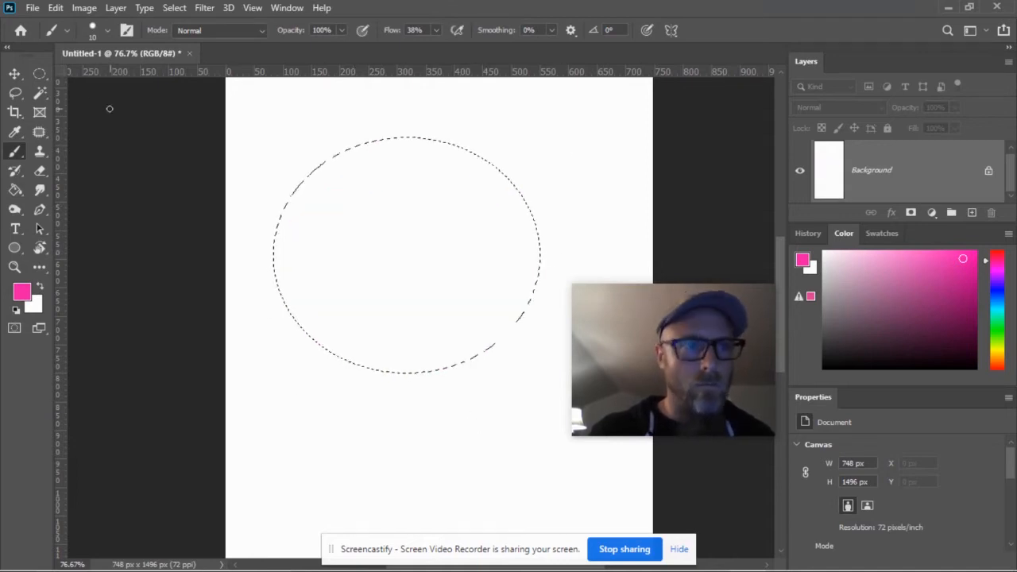
- Select a single pixel row across the canvas at about 470 px on the vertical ruler with the Single Row Marquee tool
left_click(39, 75)
left_click(109, 103)
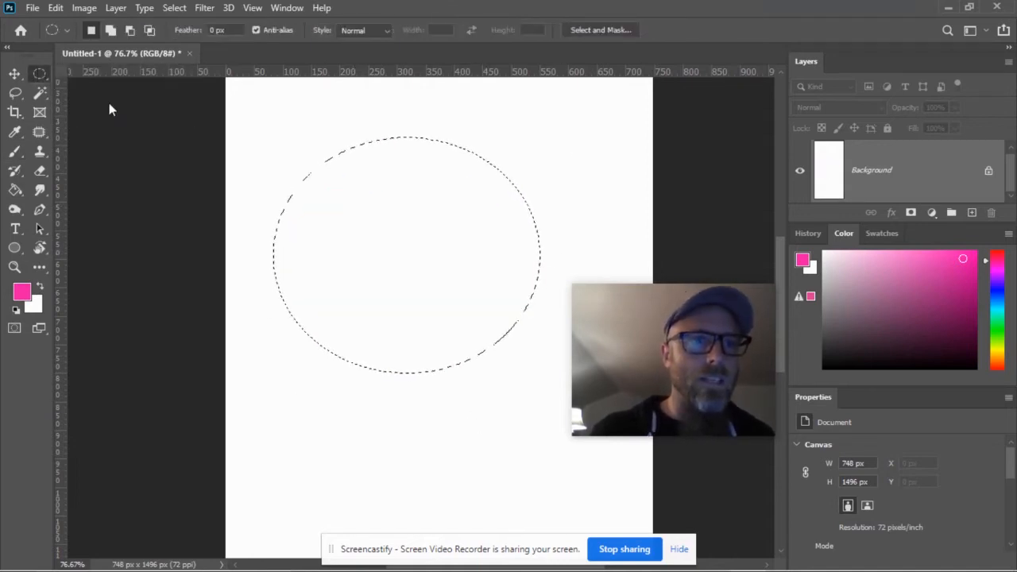
left_click_drag(261, 182, 585, 188)
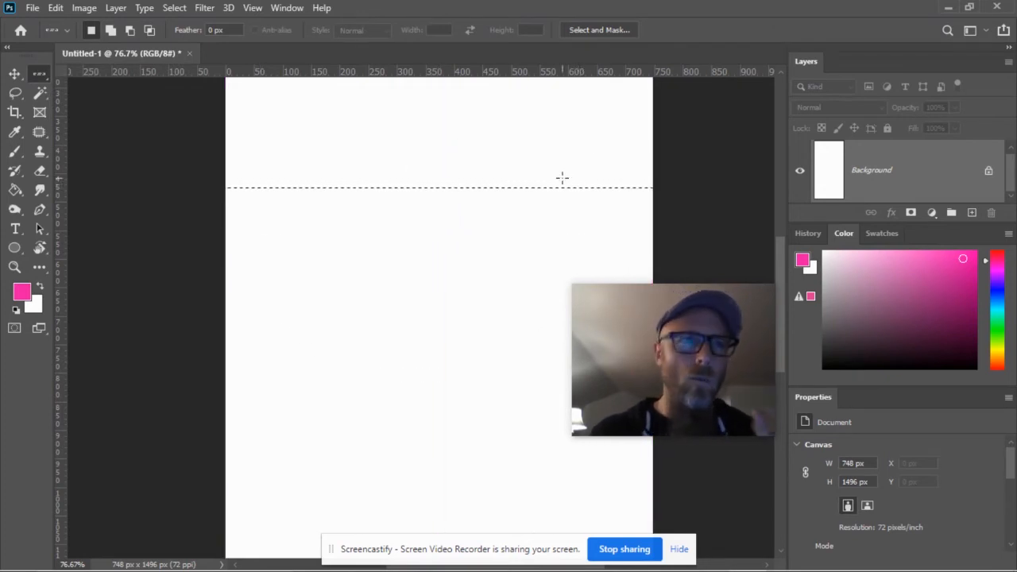
- Brush pink dashes along the single-row selection, deselect it, and examine the thickness of the marks up close
left_click(15, 151)
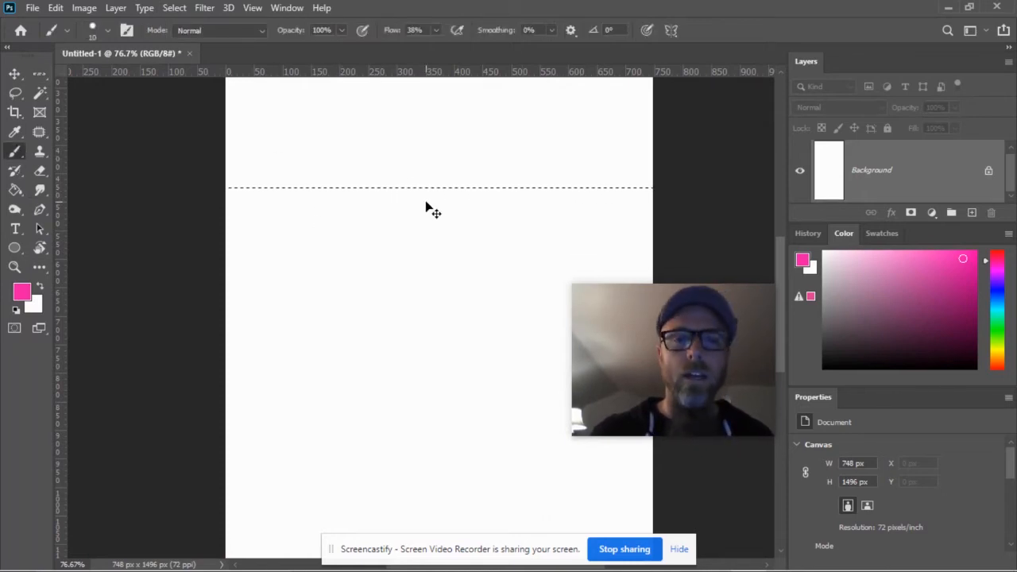
key("ctrl+d")
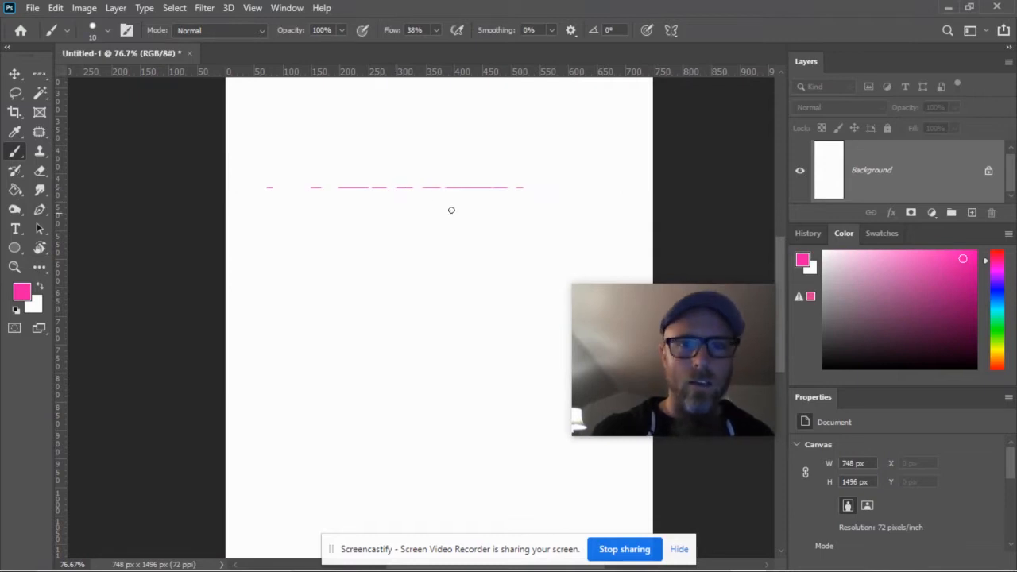
scroll(423, 193, "up", 6)
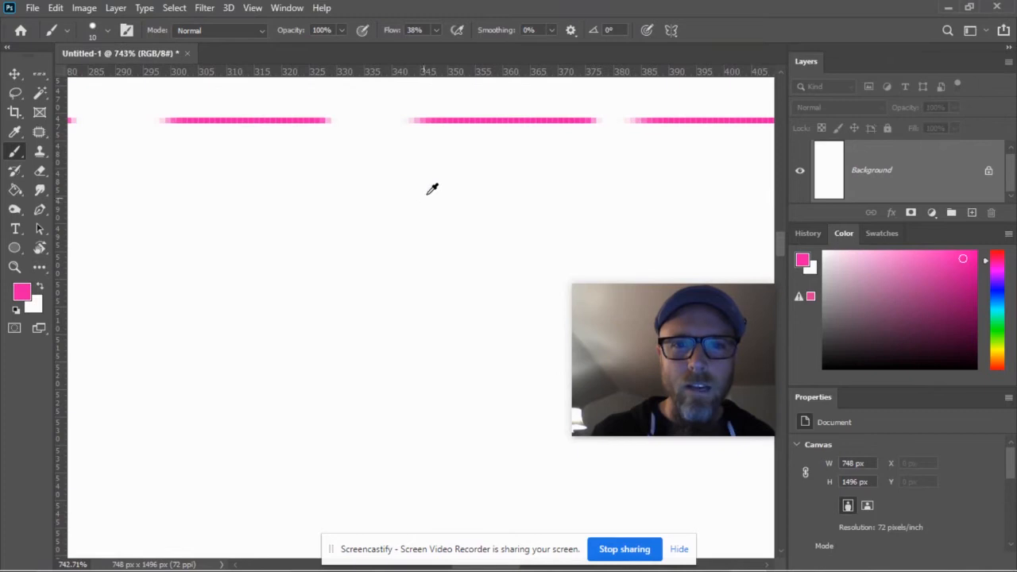
scroll(457, 151, "up", 1)
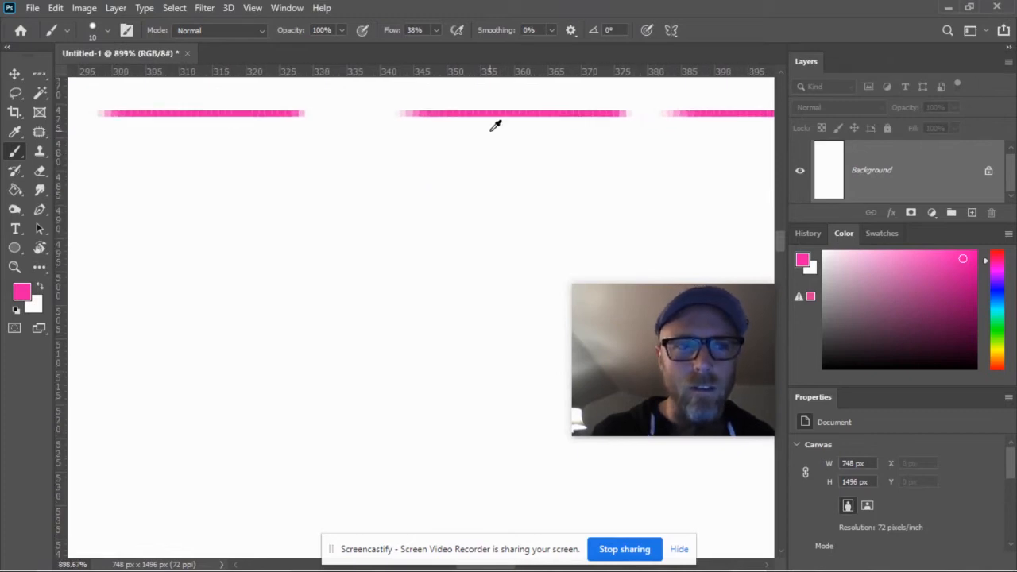
scroll(494, 125, "down", 8)
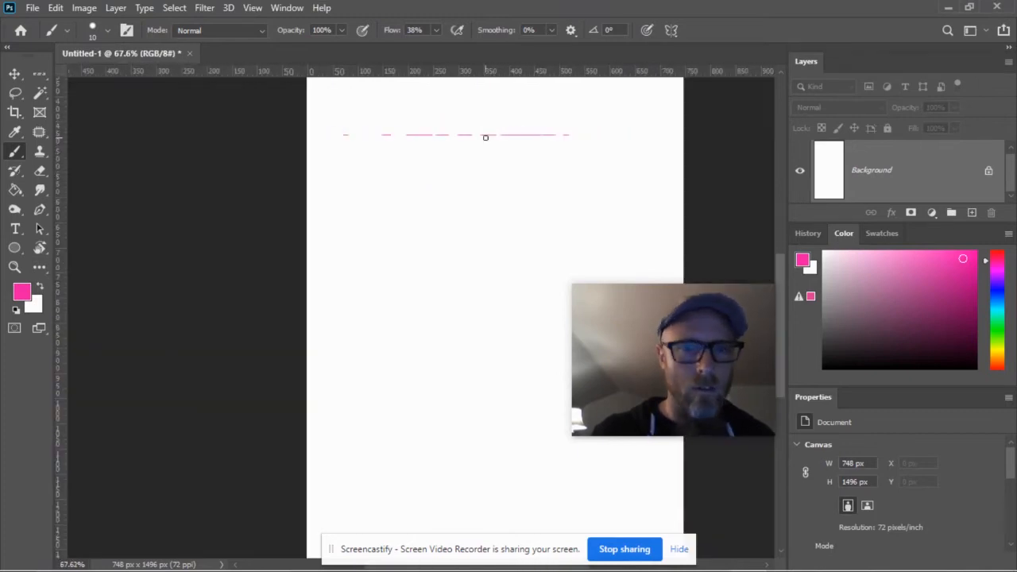
- Undo the deselection and replace the row with a Single Column Marquee selection about 225 px from the page's left edge
key("ctrl+z")
key("ctrl+z")
right_click(35, 79)
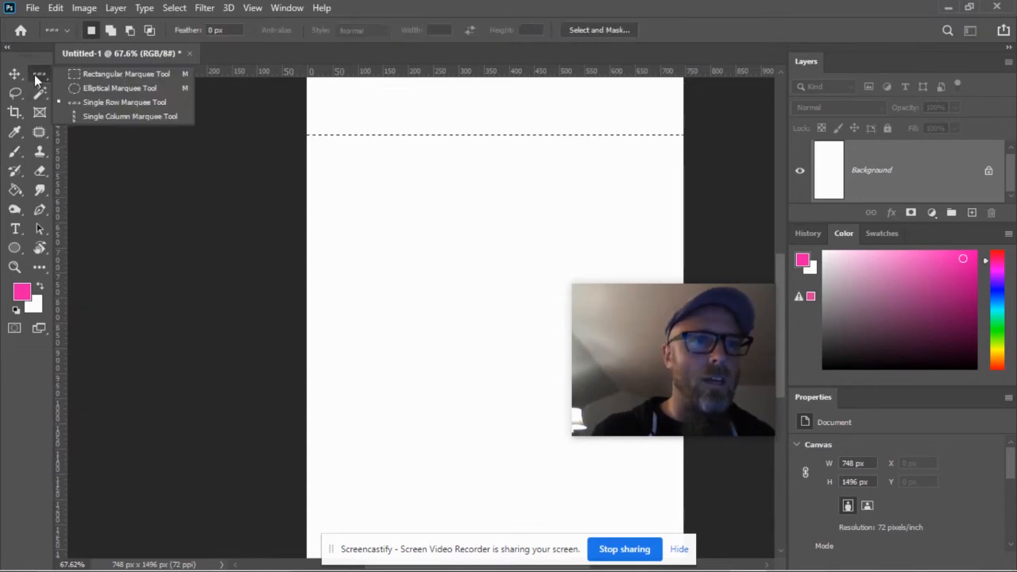
left_click(117, 114)
left_click_drag(398, 222, 422, 218)
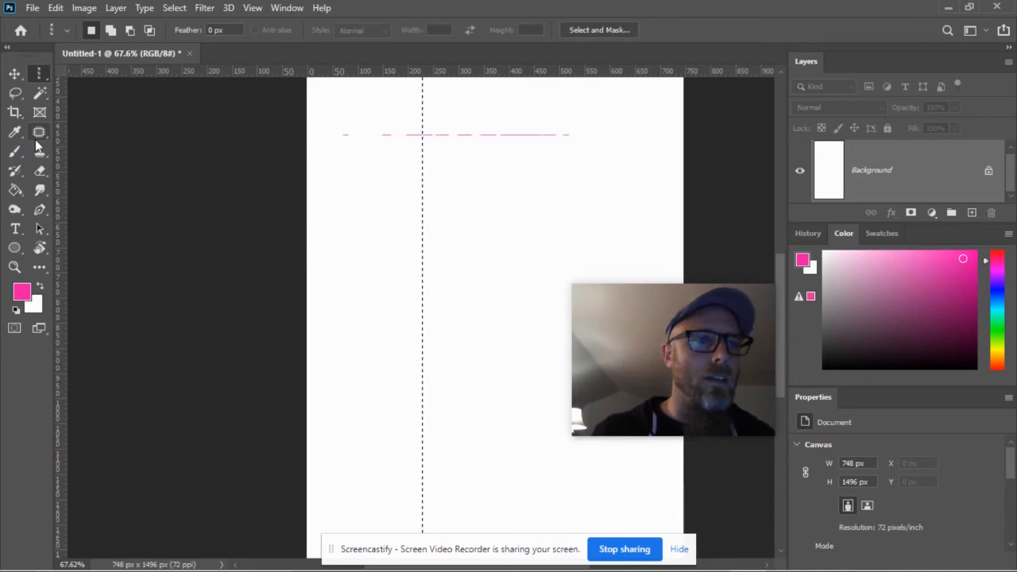
- Brush pink dashes along the single-column selection, deselect it, and examine where they cross the horizontal dashes
key("b")
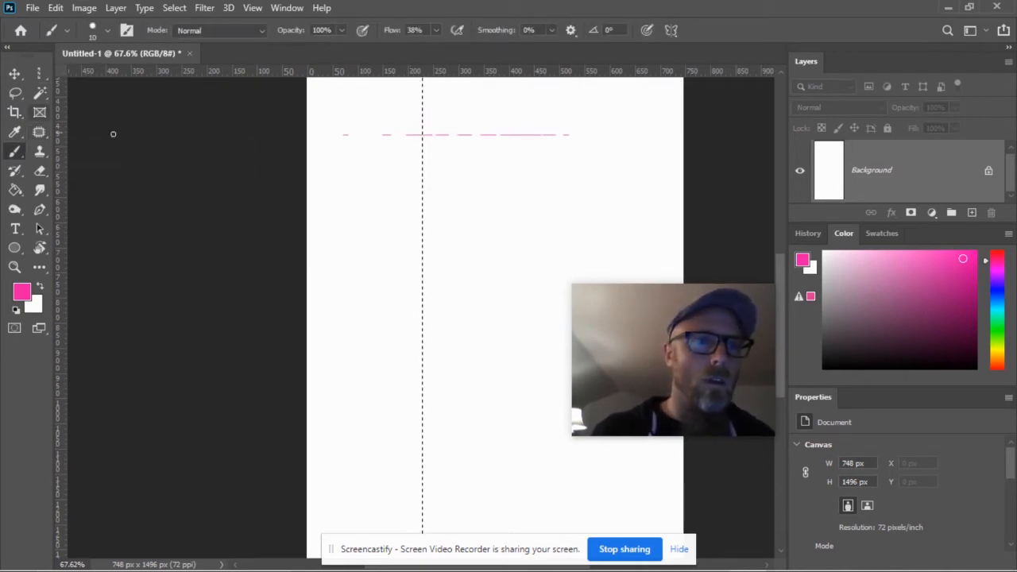
scroll(453, 131, "left", 3)
scroll(451, 129, "down", 1)
key("ctrl+d")
scroll(520, 137, "left", 2)
scroll(477, 123, "right", 3)
scroll(477, 127, "up", 4)
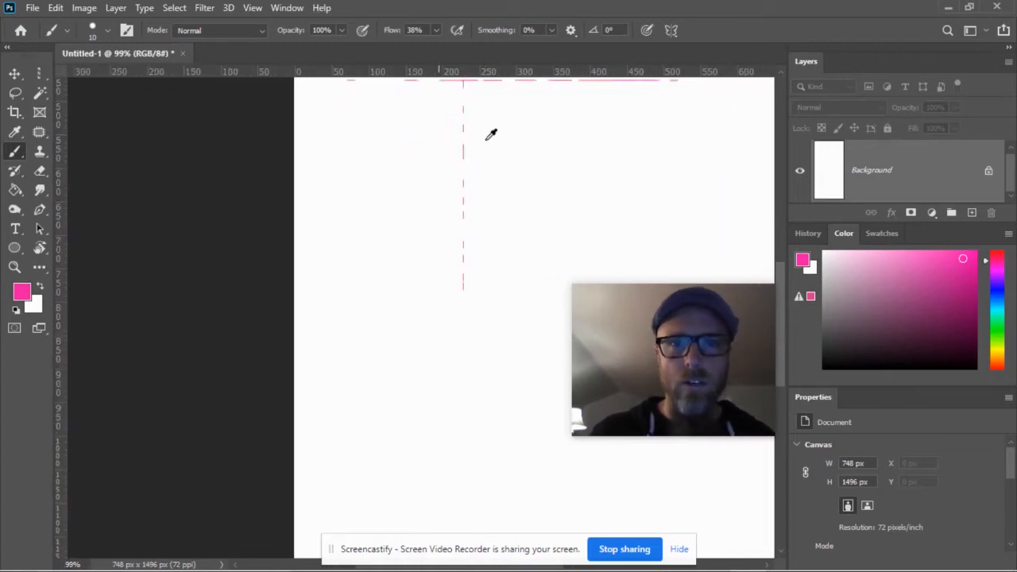
scroll(455, 149, "up", 2)
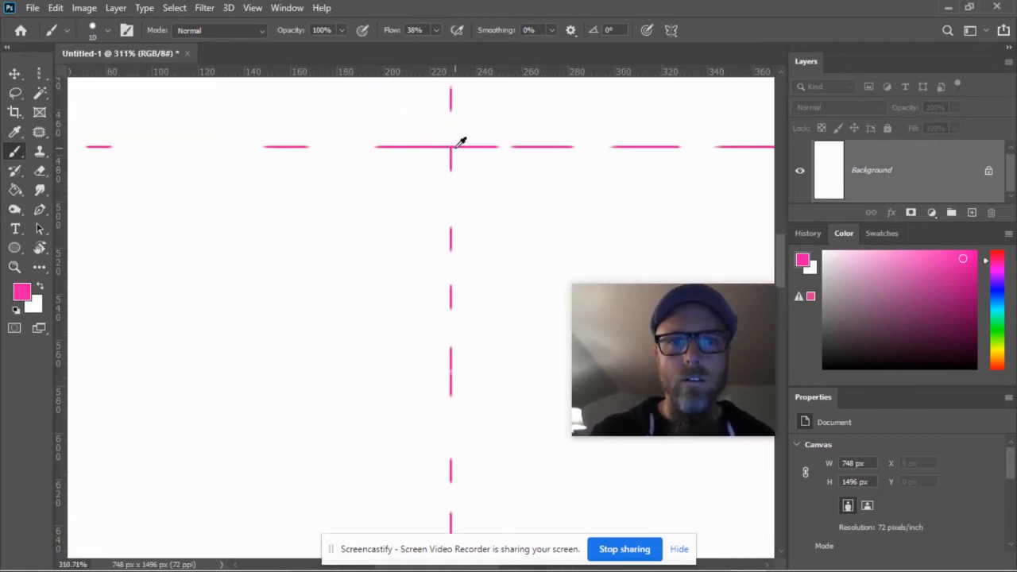
scroll(458, 142, "down", 2)
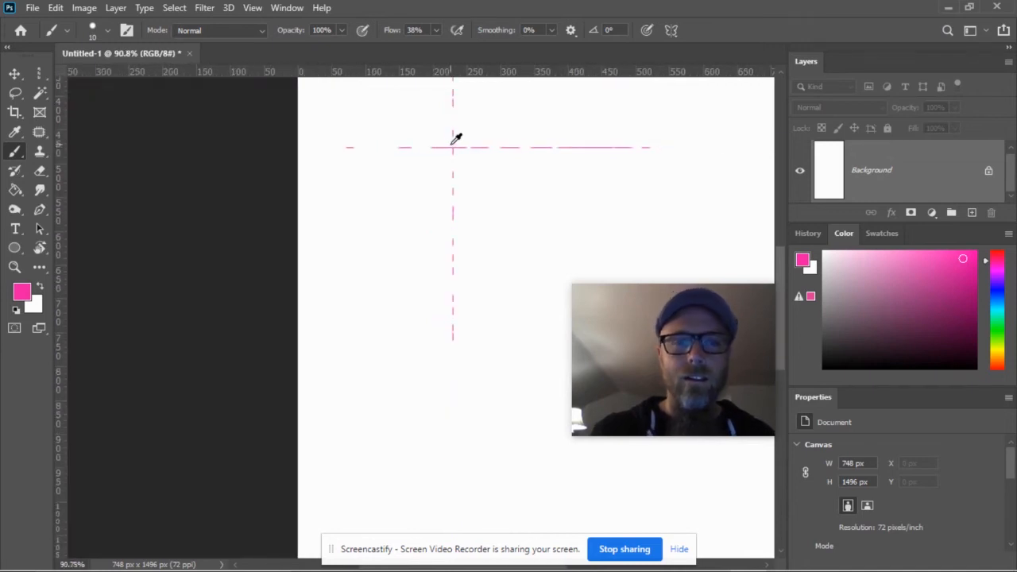
scroll(454, 146, "up", 1)
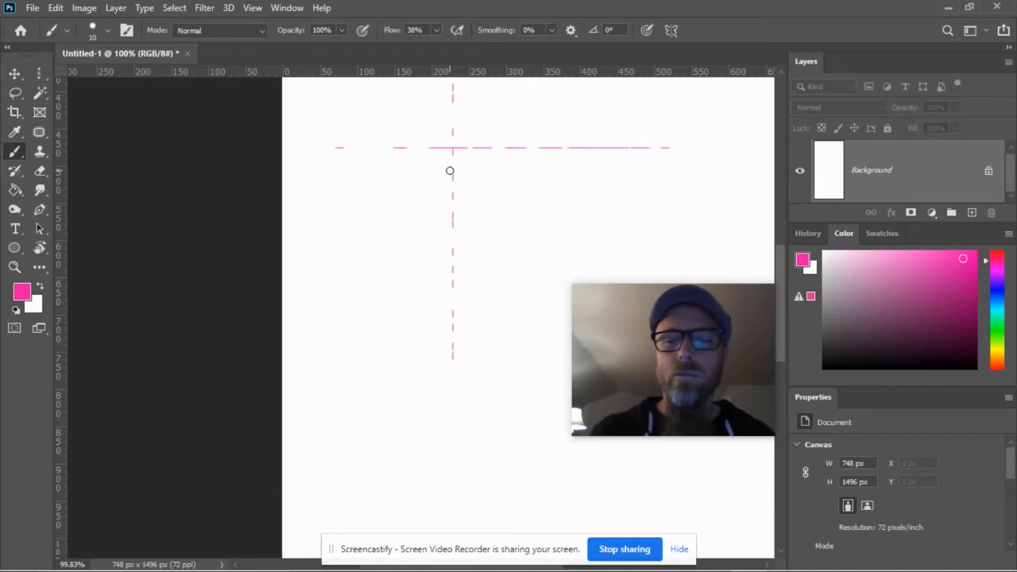
- Activate the Rectangular Marquee tool again and switch to the Chrome window showing the dart100 image page
left_click(38, 70)
left_click(69, 74)
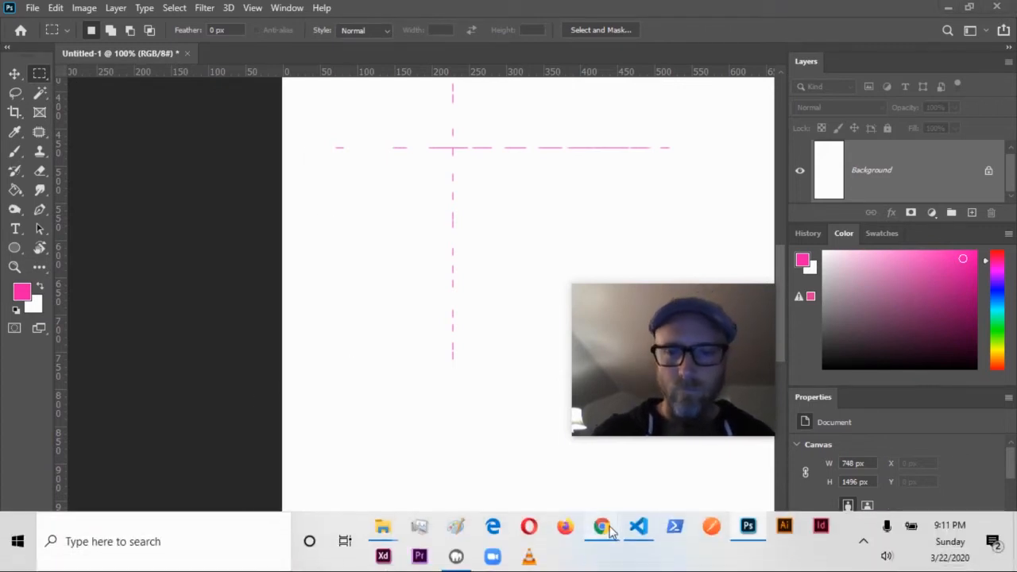
mouse_move(601, 526)
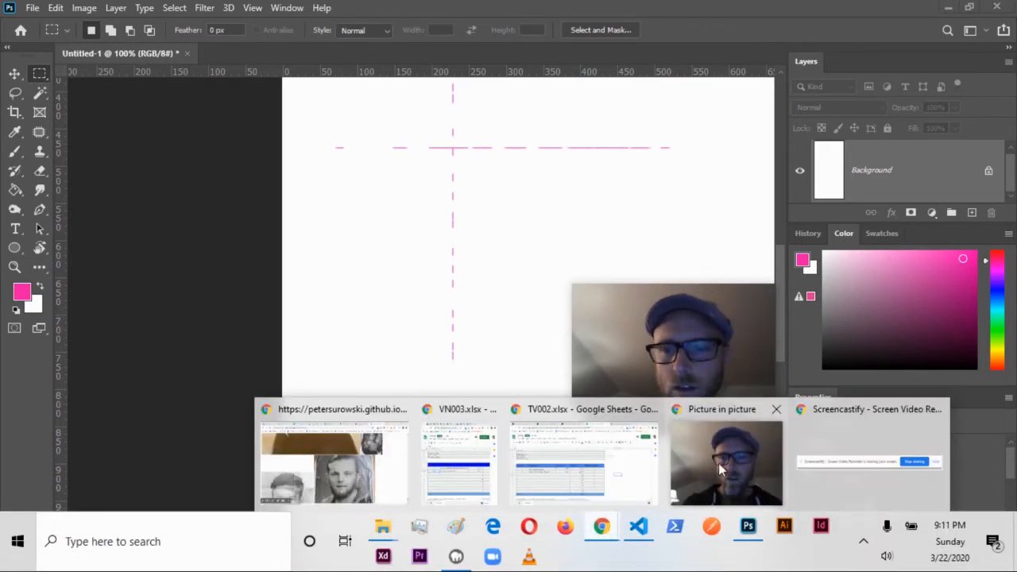
left_click(398, 466)
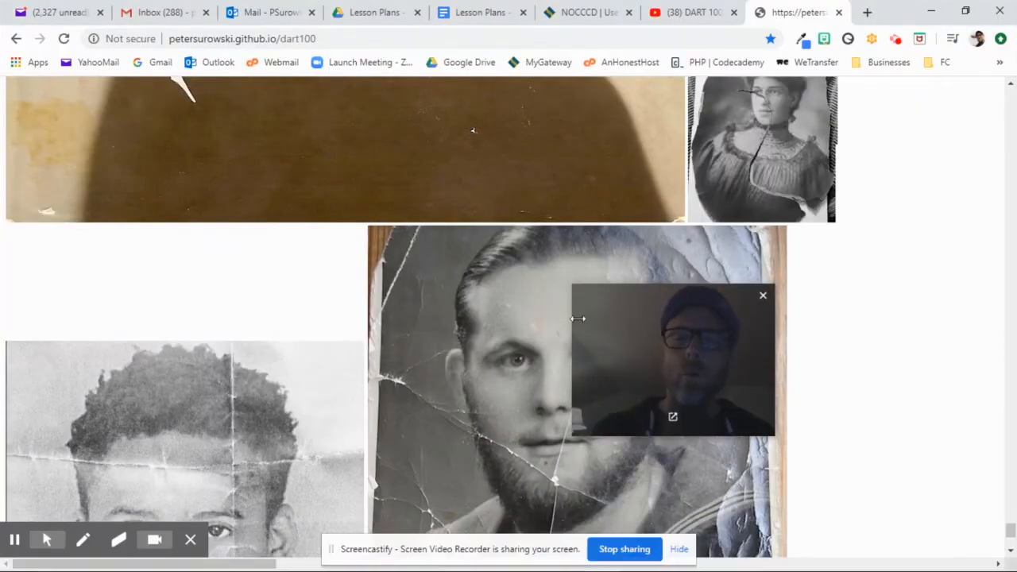
- Find the cartoon of the man riding a unicycle on the dart100 page and copy the image
left_click_drag(648, 293, 878, 395)
scroll(418, 226, "up", 10)
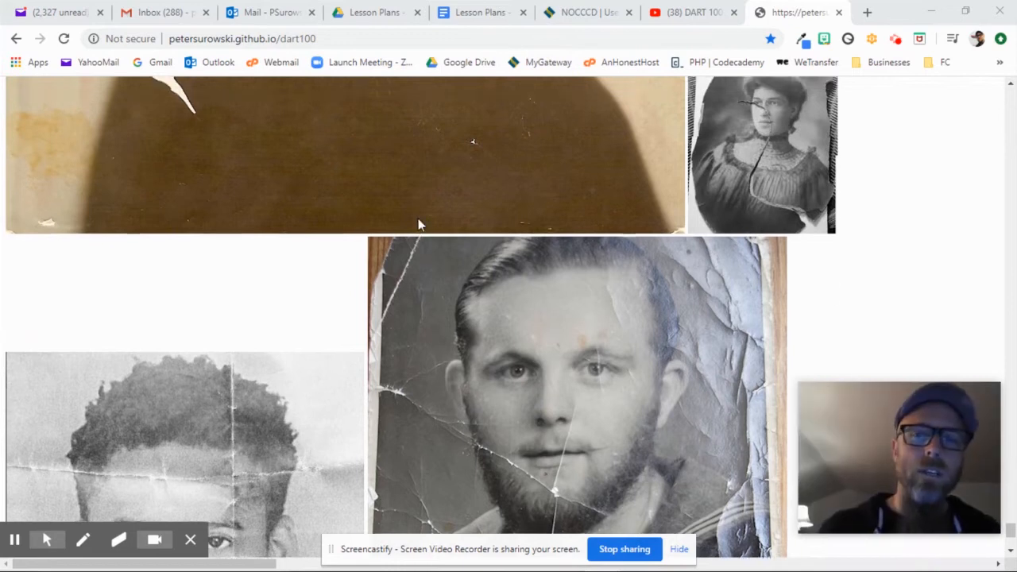
scroll(422, 230, "up", 10)
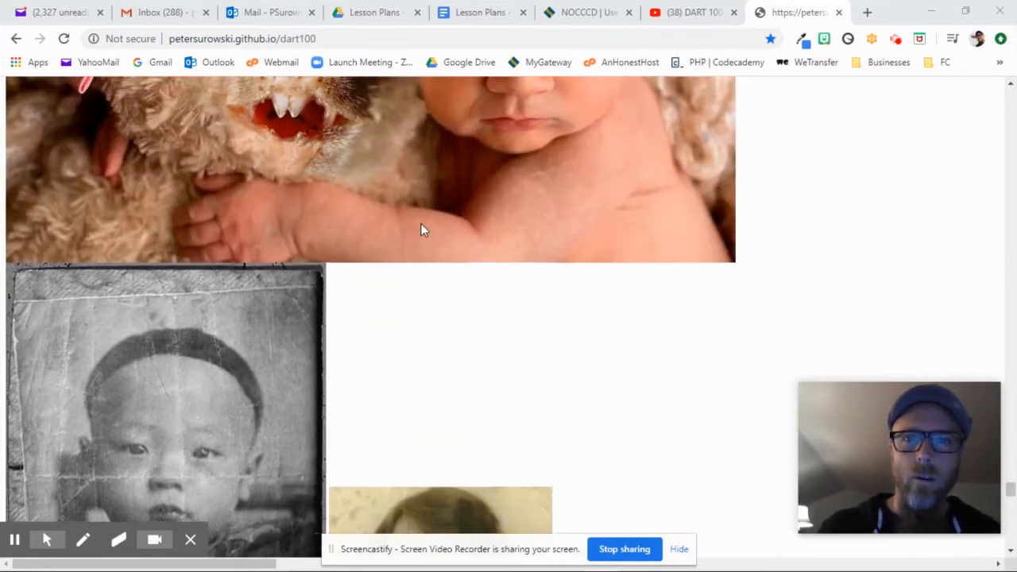
scroll(422, 231, "up", 15)
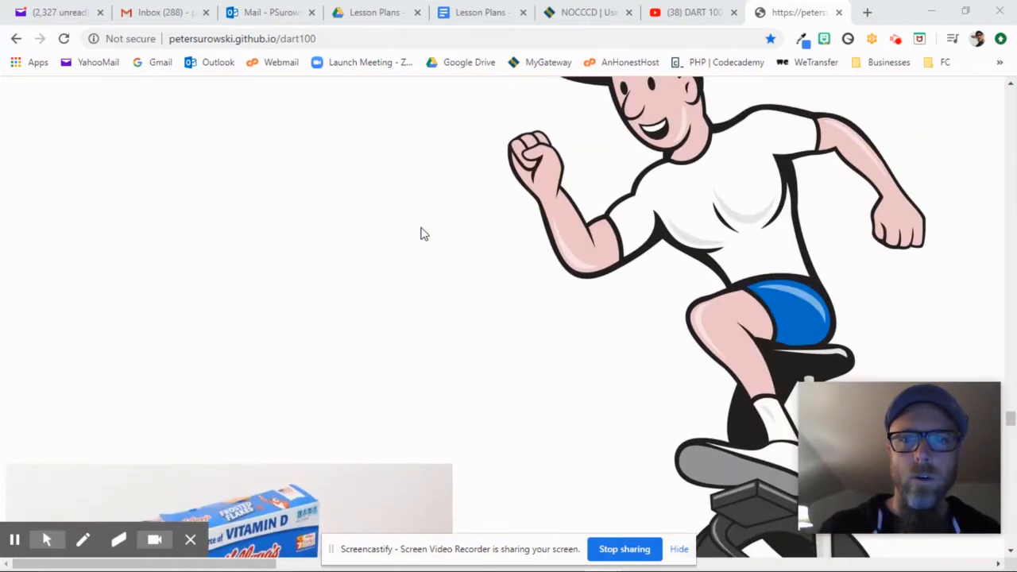
right_click(663, 206)
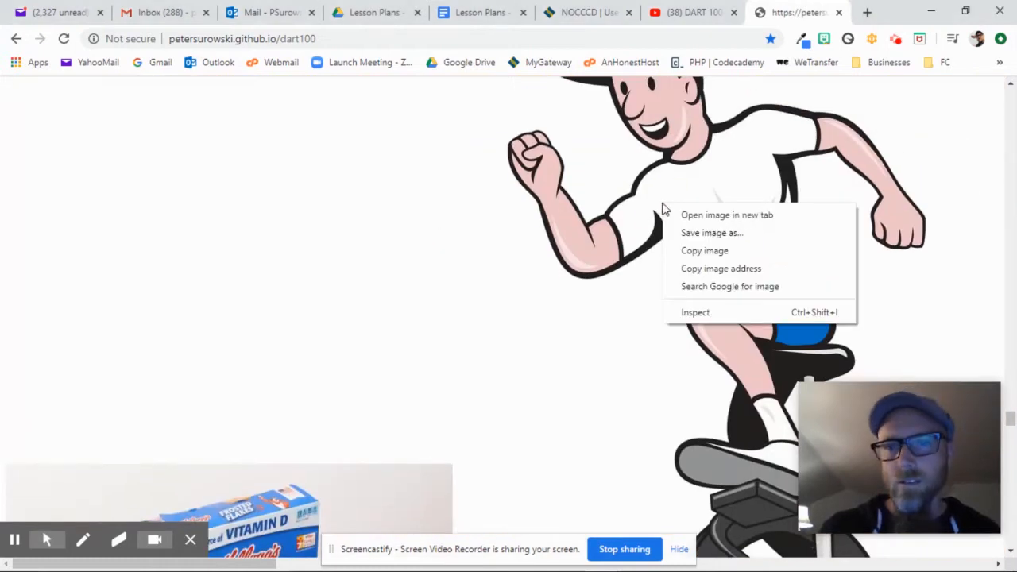
left_click(717, 252)
- Switch to Photoshop, try pasting the copied cartoon into the document with the pink dashes, and undo the paste
mouse_move(640, 568)
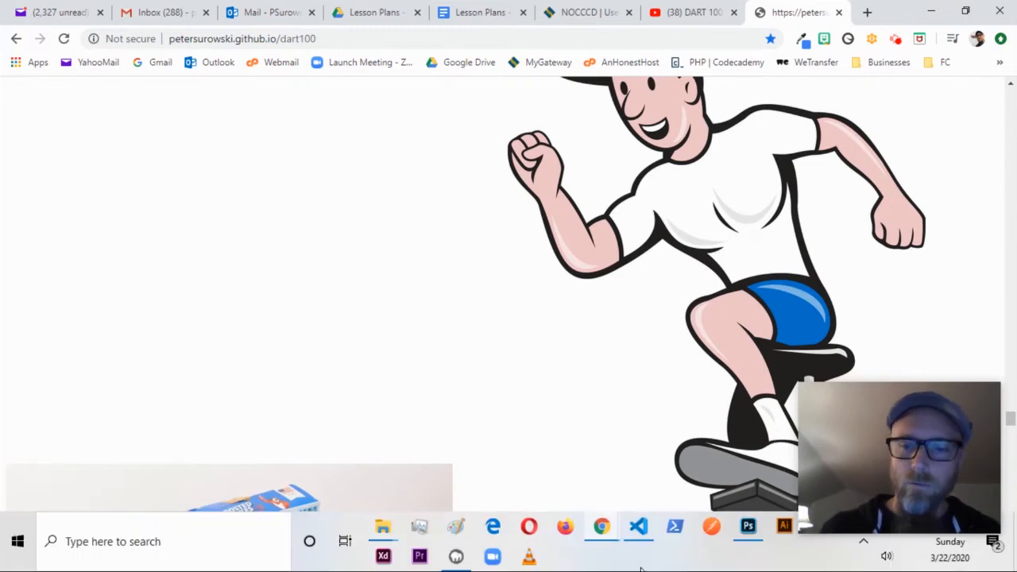
left_click(748, 527)
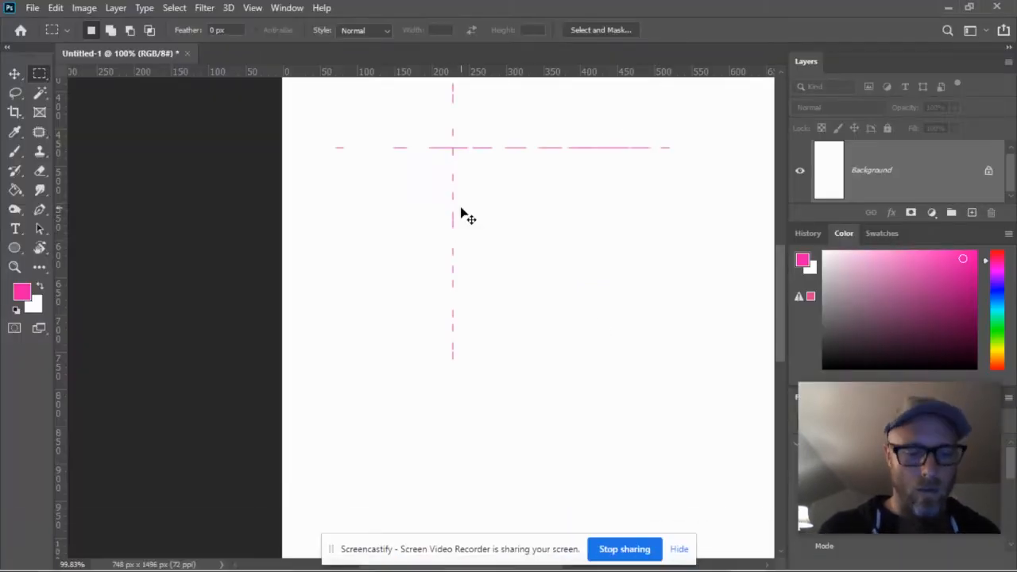
key("ctrl+v")
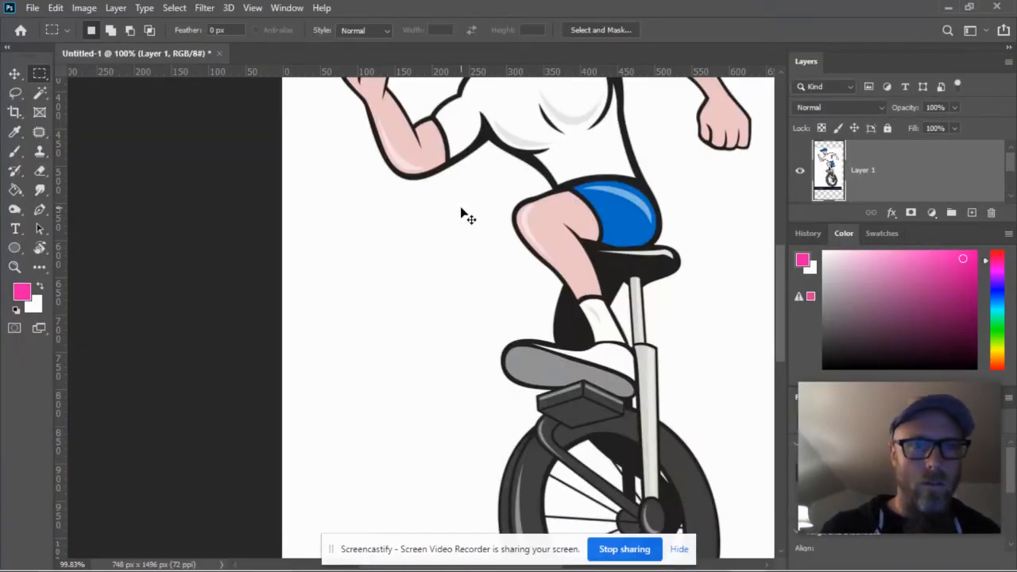
key("ctrl+z")
- Create a new 700 x 1080 px, 72 ppi document from the Clipboard preset and paste the unicyclist cartoon into it
left_click(35, 8)
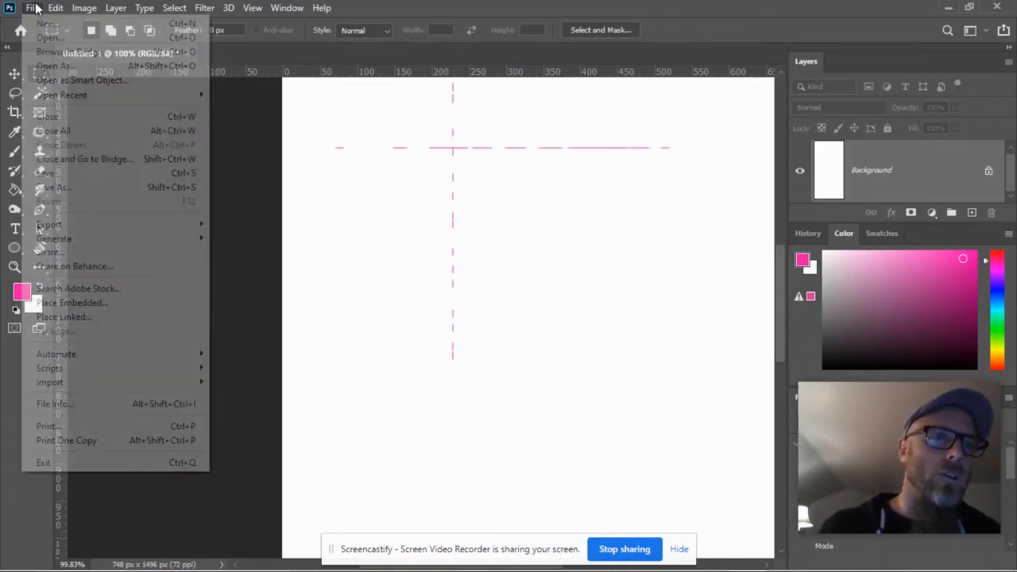
left_click(44, 25)
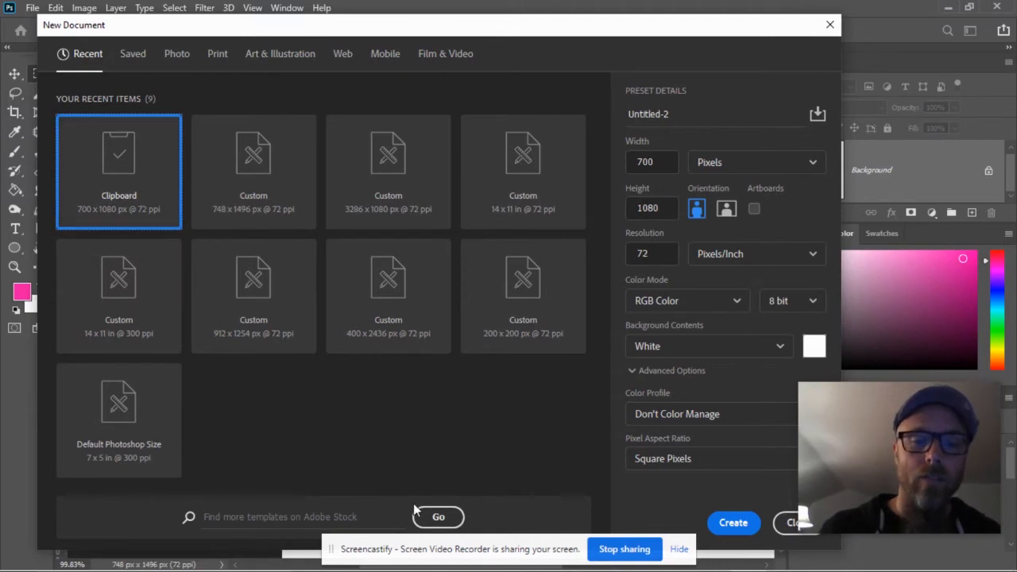
left_click(733, 522)
key("ctrl+Tab")
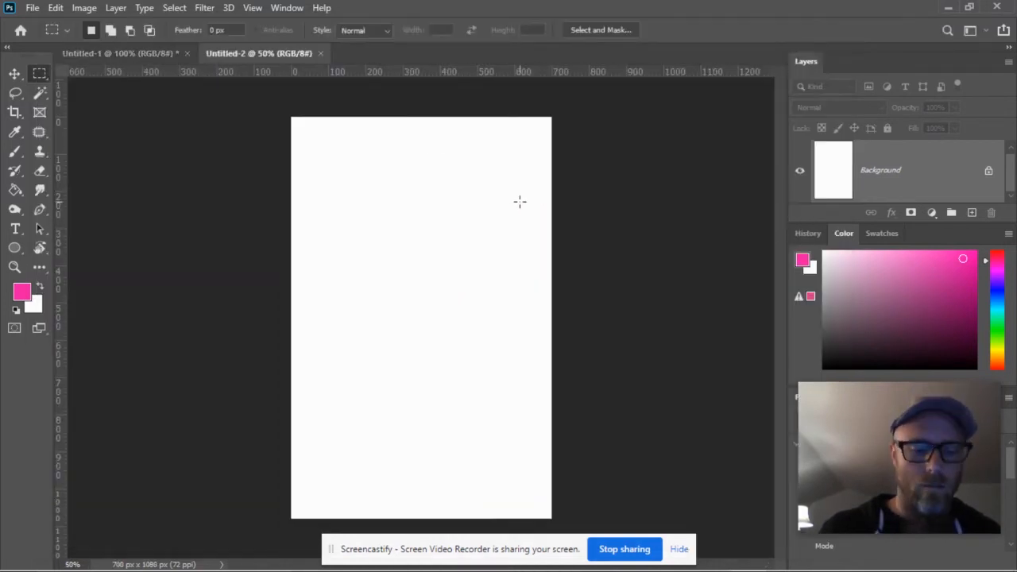
key("ctrl+v")
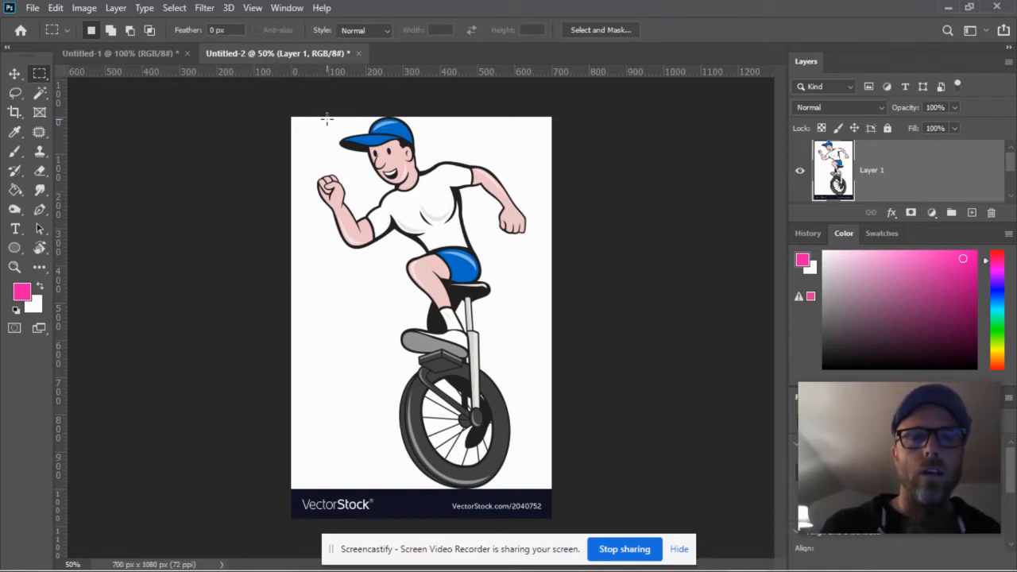
- Select a rectangle around the unicyclist's head with the Rectangular Marquee and move the selected pixels down about 300 px and slightly left
left_click_drag(329, 118, 456, 189)
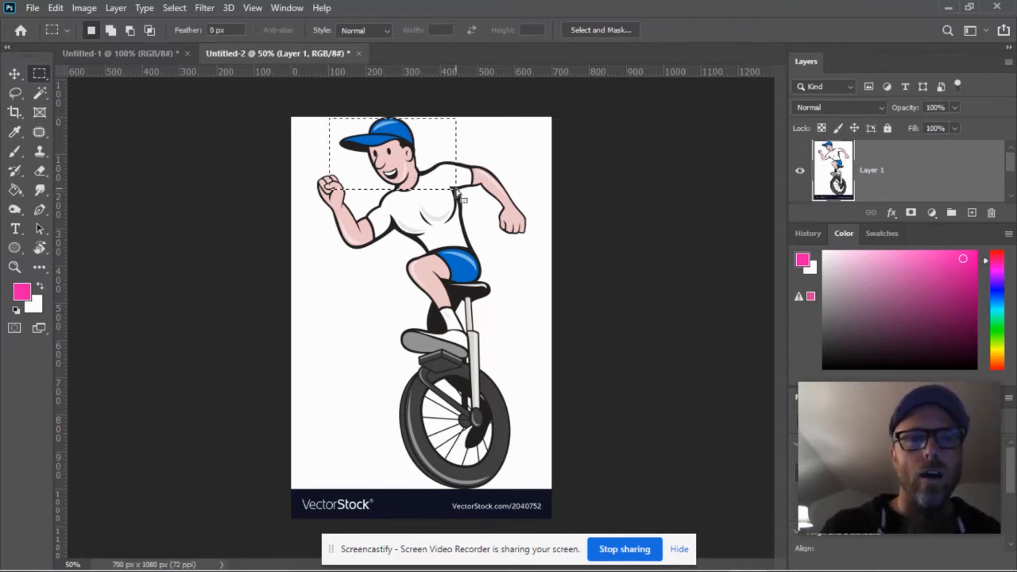
left_click(14, 73)
left_click_drag(400, 151, 374, 264)
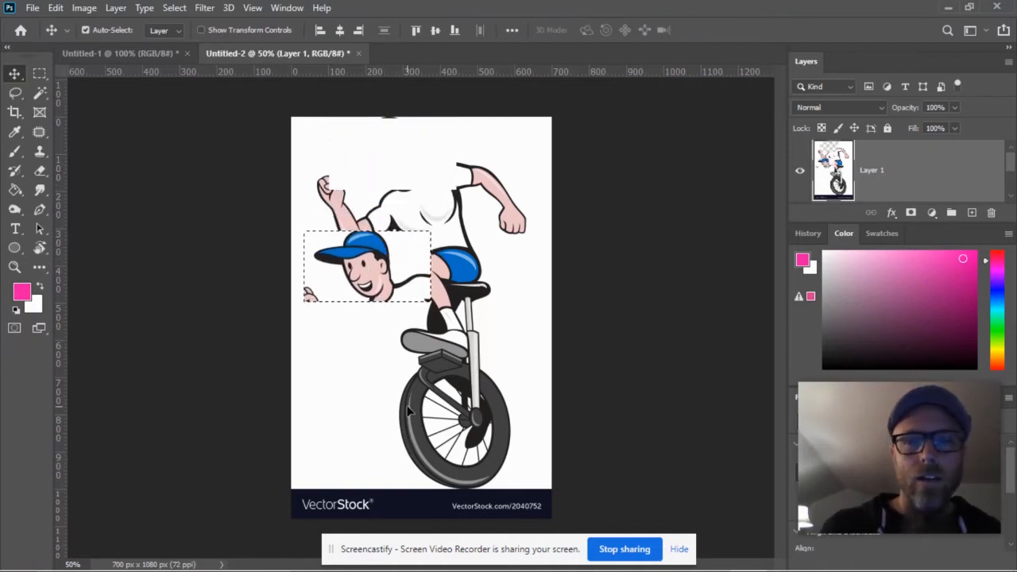